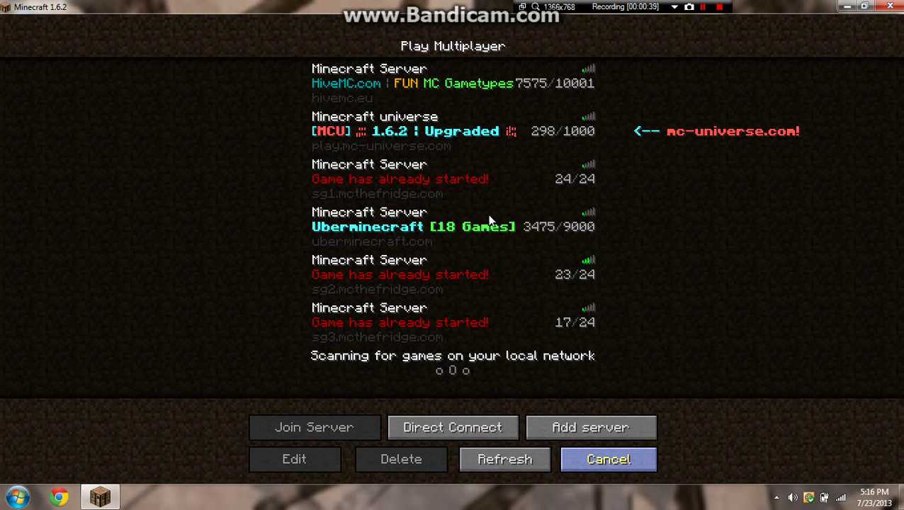
key("Escape")
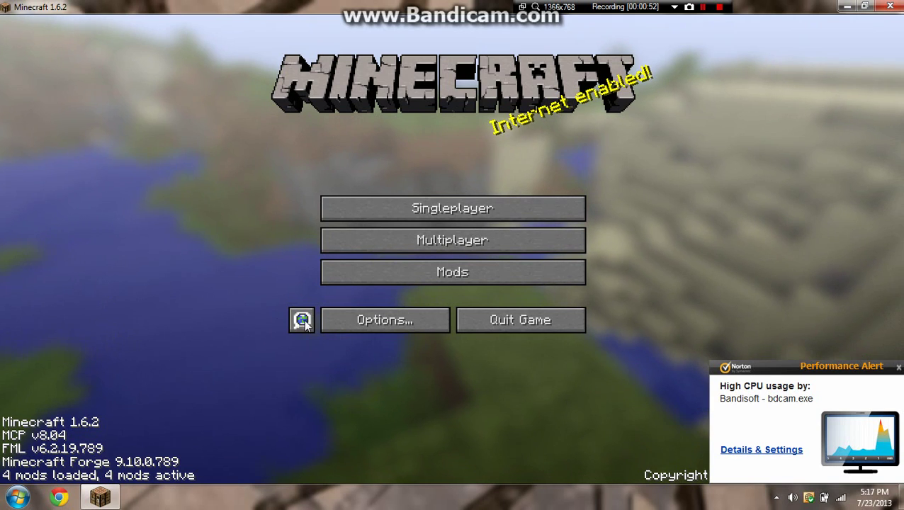
left_click(353, 275)
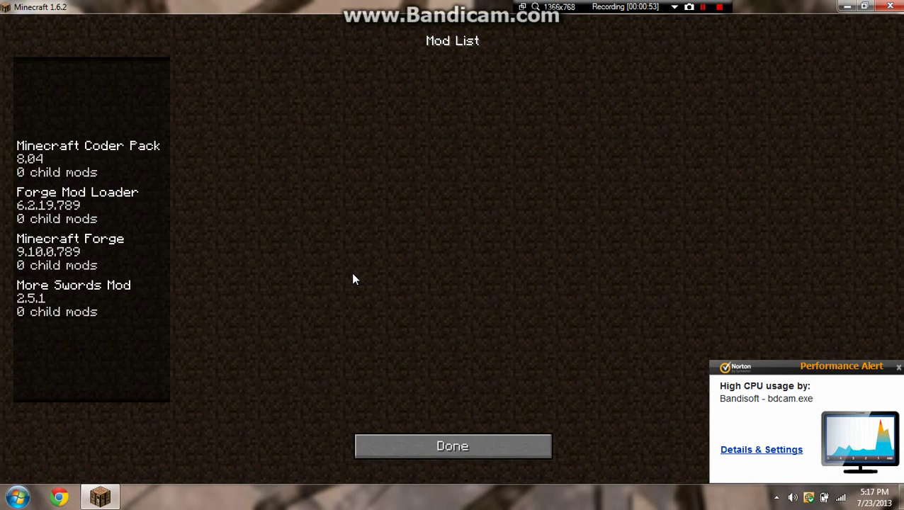
left_click(74, 311)
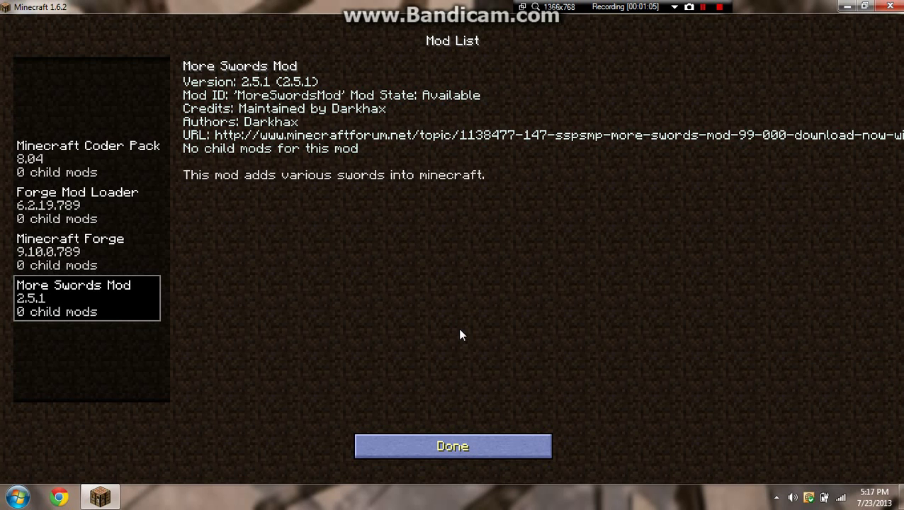
left_click(480, 443)
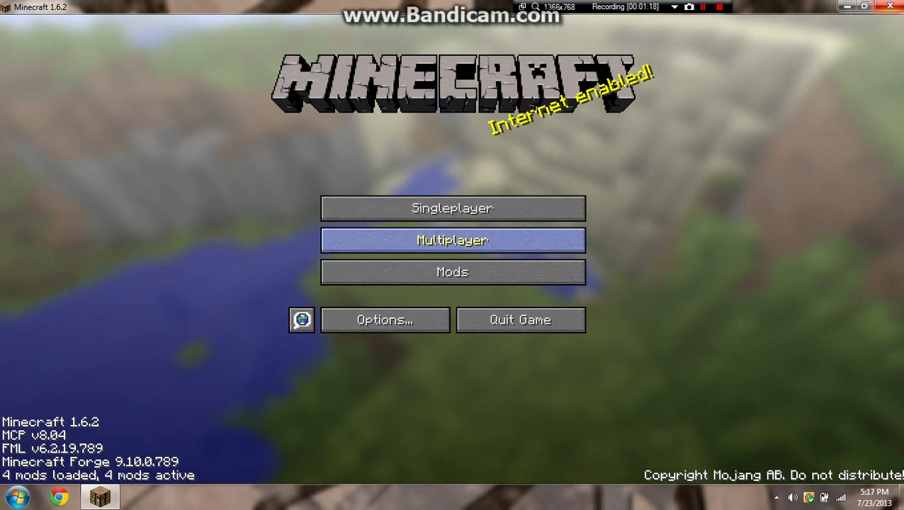
- Force-close the frozen Minecraft game window using the 'not responding' Close the program option
left_click(892, 6)
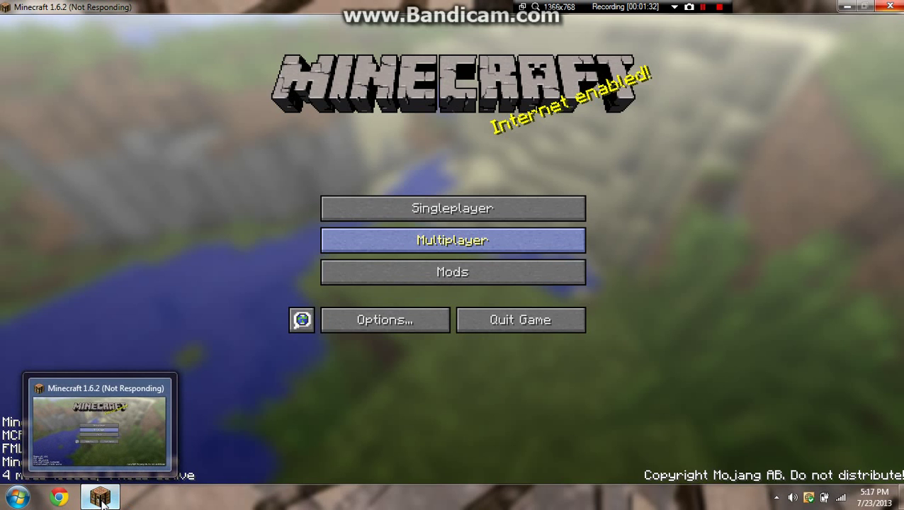
left_click(103, 500)
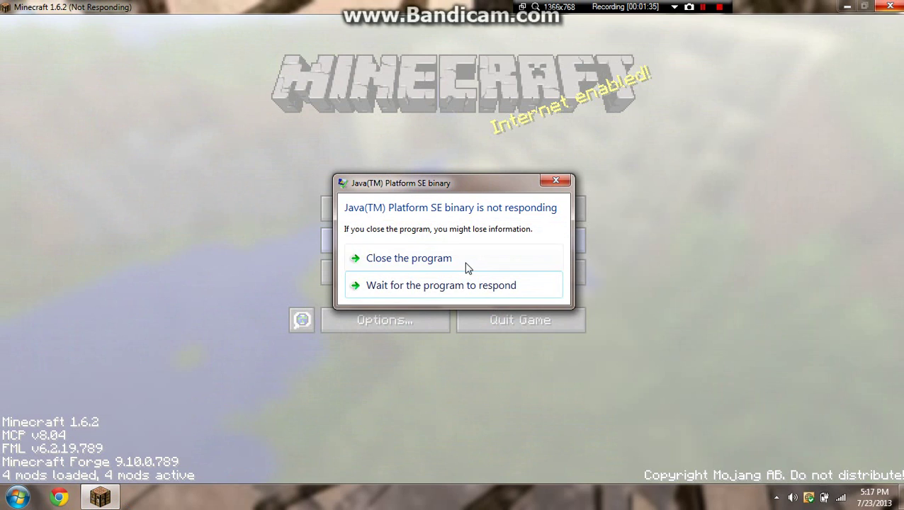
left_click(453, 258)
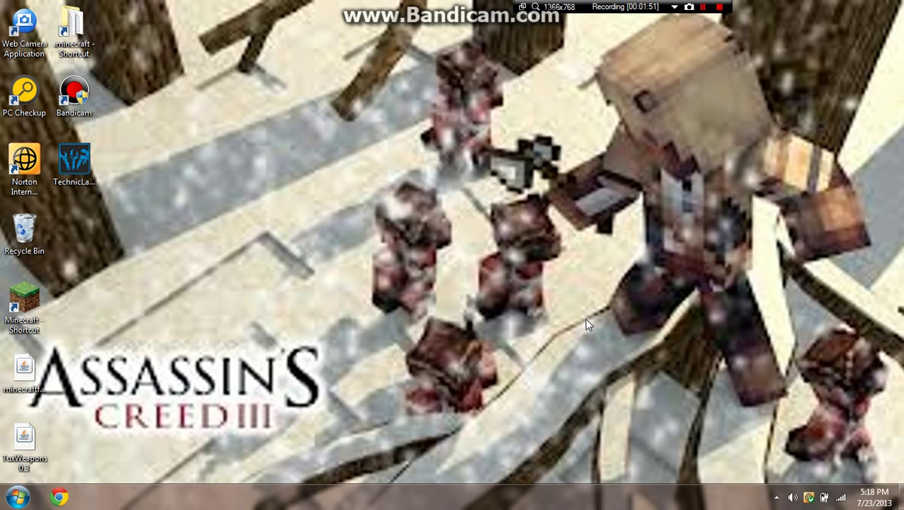
- Start the TechnicLauncher desktop shortcut, allowing it to run despite the unverified-publisher warning
left_click(97, 167)
double_click(97, 166)
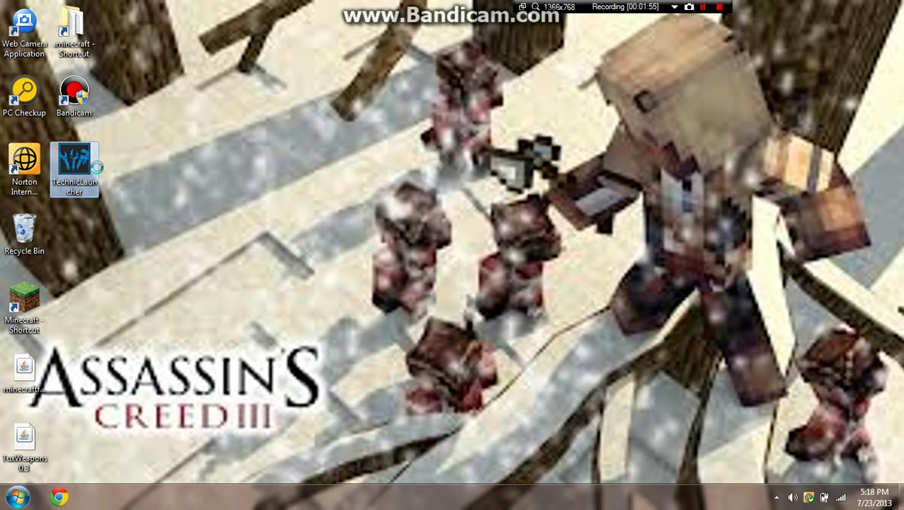
key("Menu")
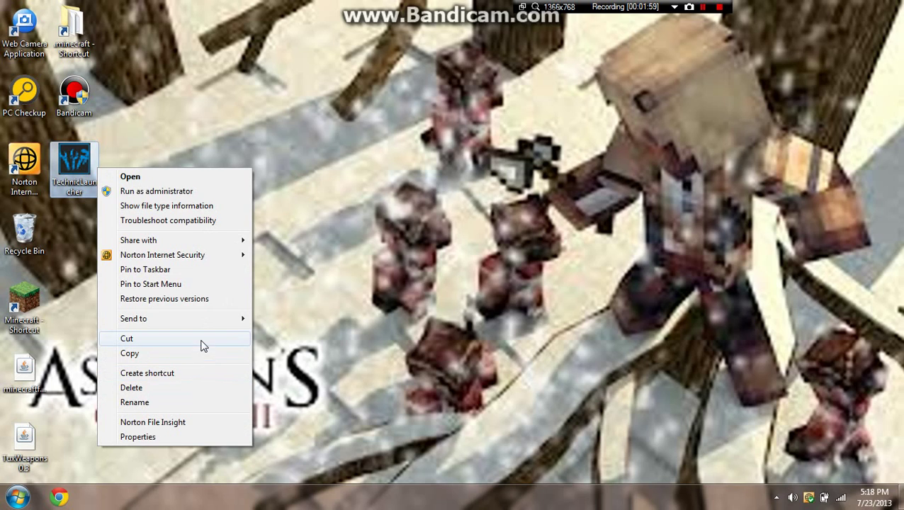
left_click(185, 177)
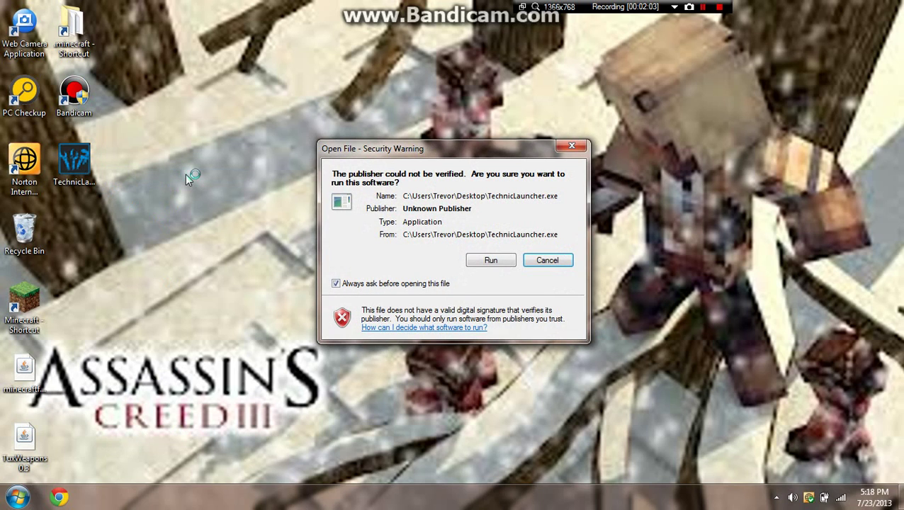
left_click(476, 262)
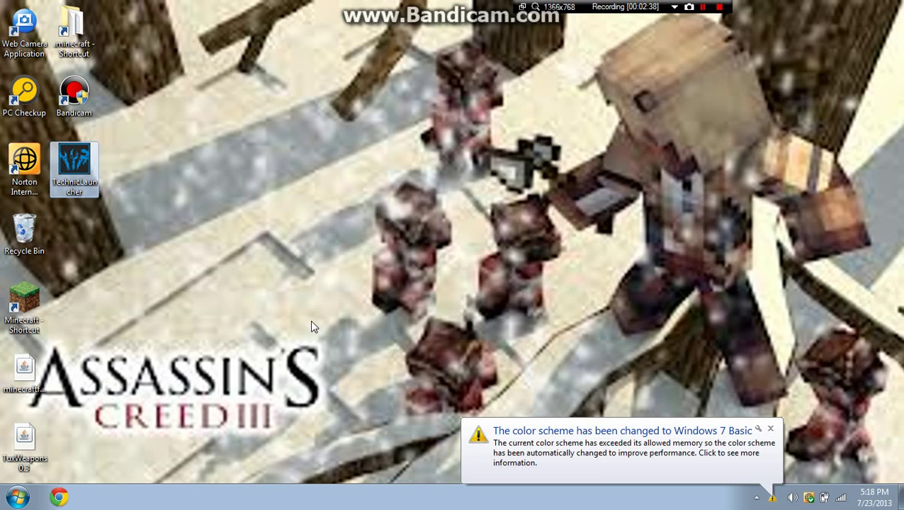
right_click(76, 162)
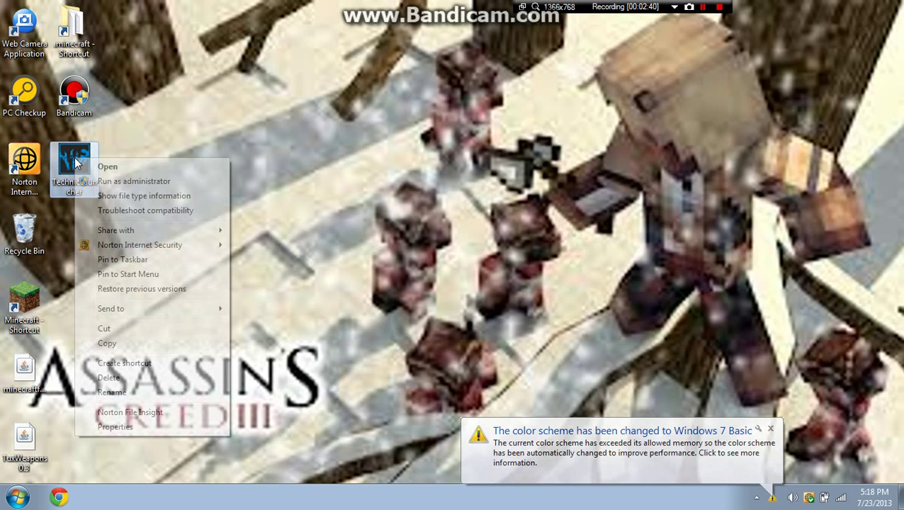
left_click(142, 170)
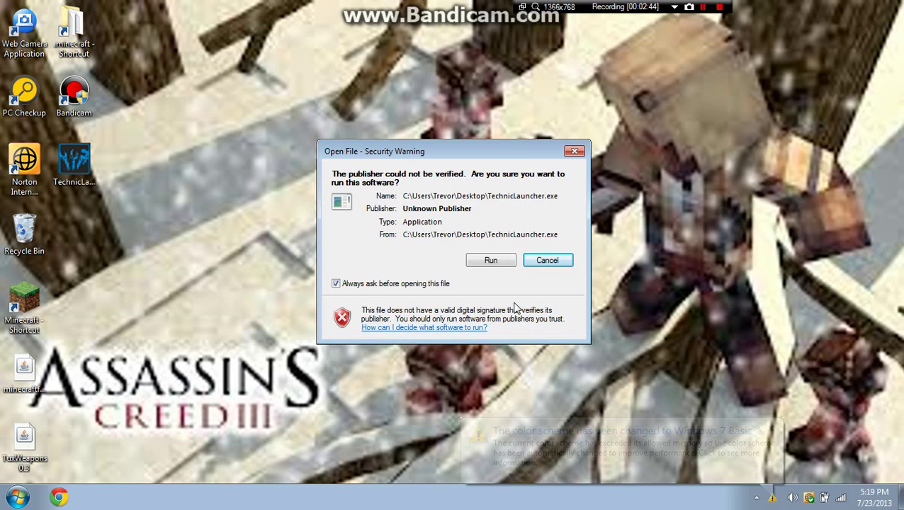
left_click(490, 260)
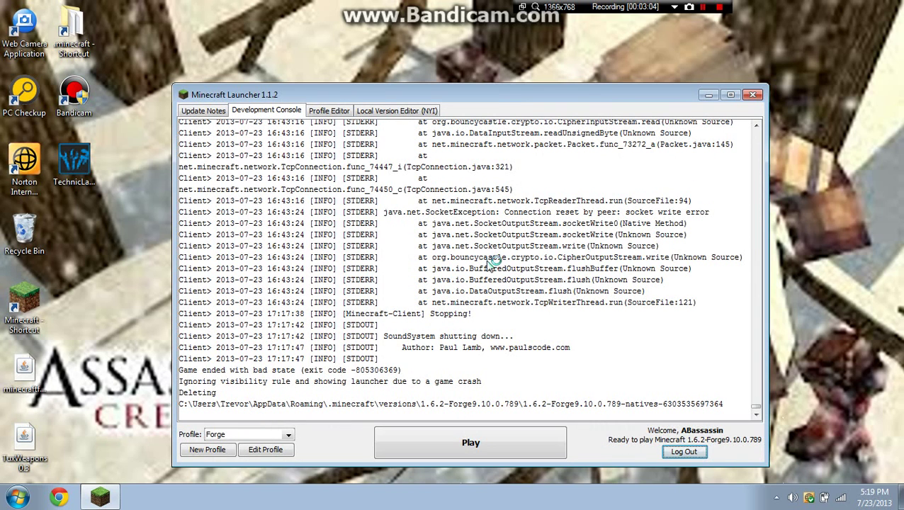
- Close the Minecraft Launcher and open TechnicLauncher again, approving Run in the Security Warning
left_click(753, 95)
double_click(74, 162)
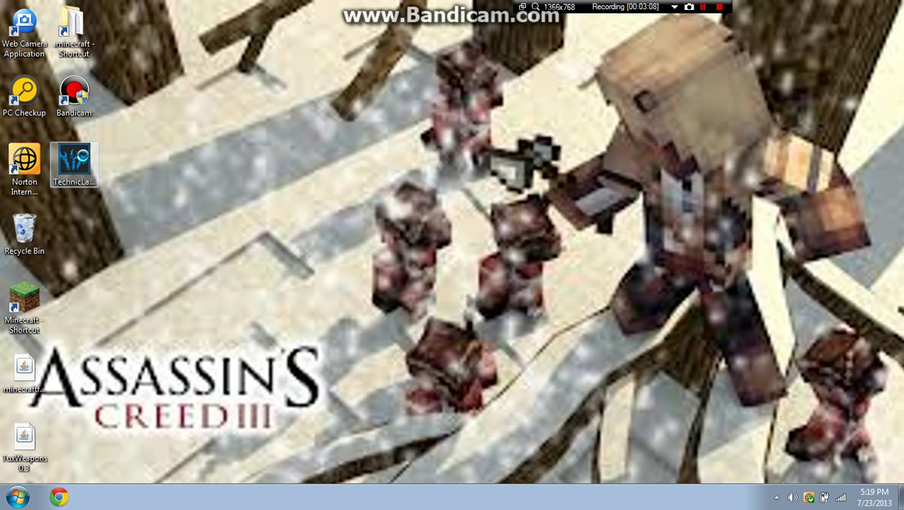
right_click(83, 156)
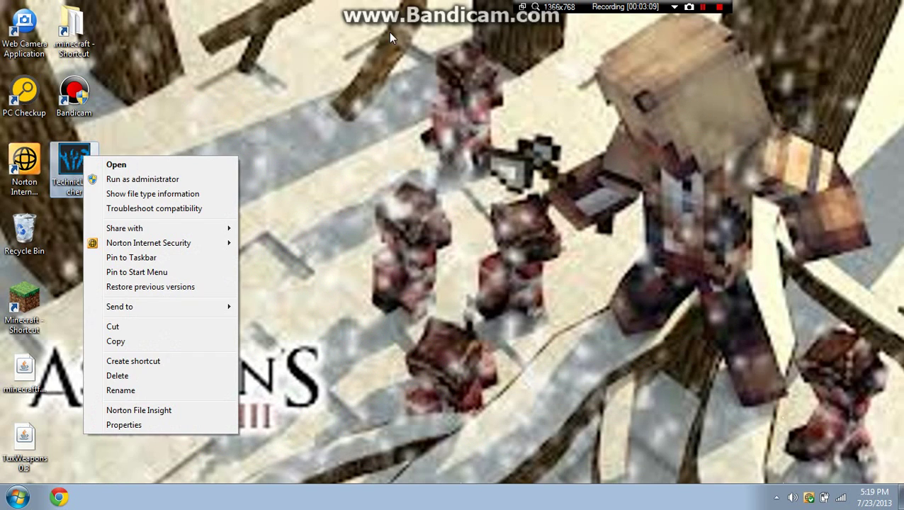
left_click(196, 164)
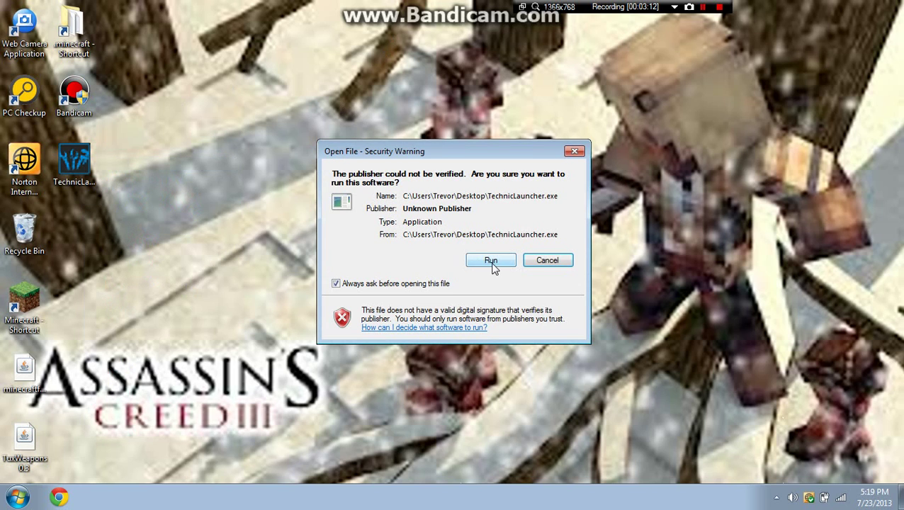
left_click(492, 261)
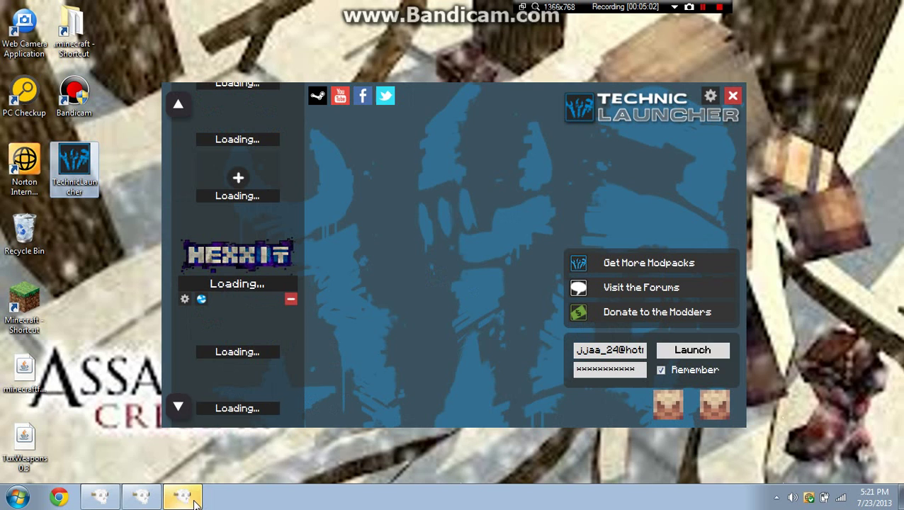
- Close the duplicate Hexxit window from its taskbar preview thumbnail
mouse_move(195, 500)
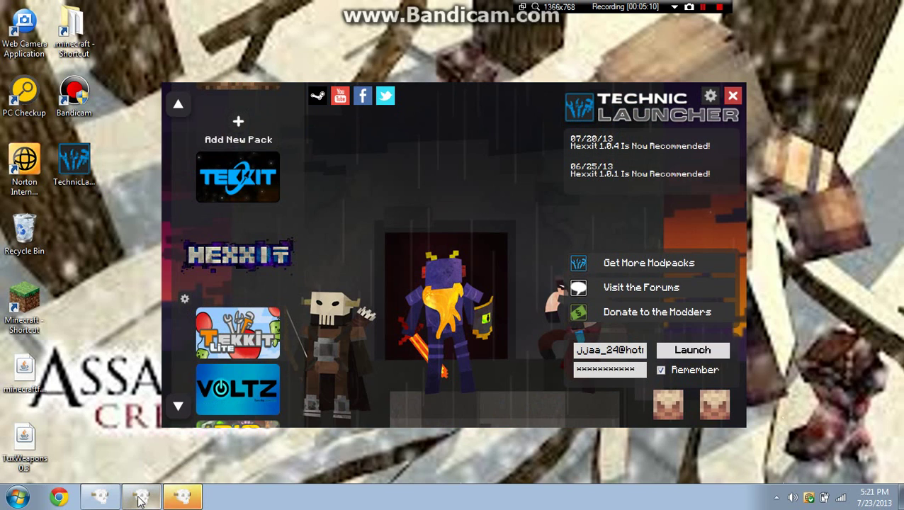
mouse_move(150, 498)
mouse_move(163, 469)
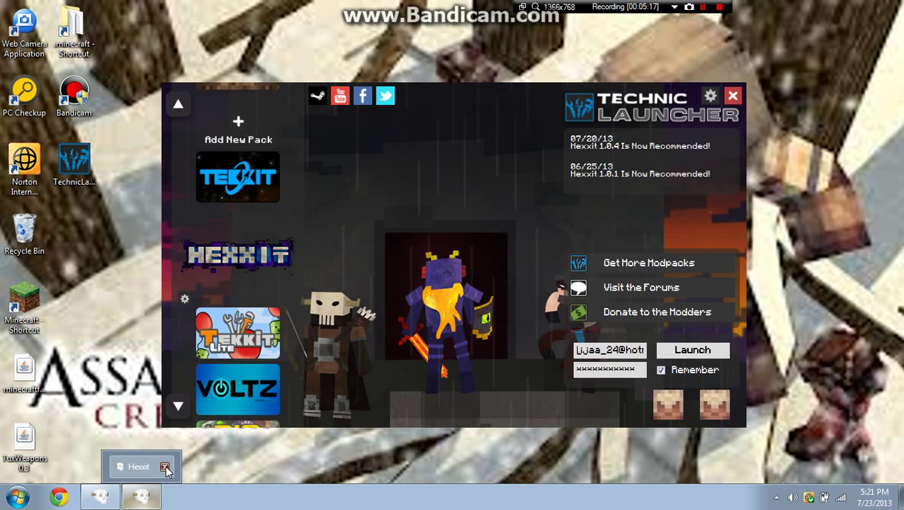
left_click(166, 467)
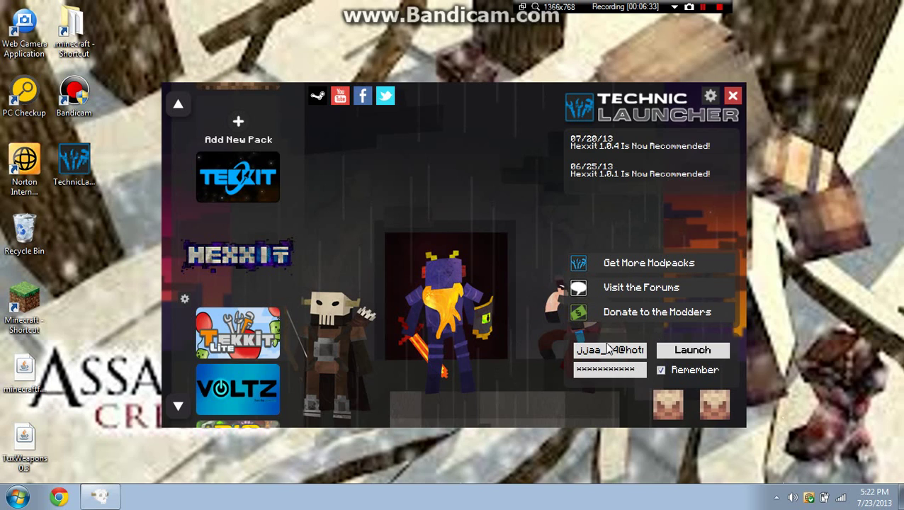
- Launch the Hexxit modpack using the saved login details
mouse_move(667, 410)
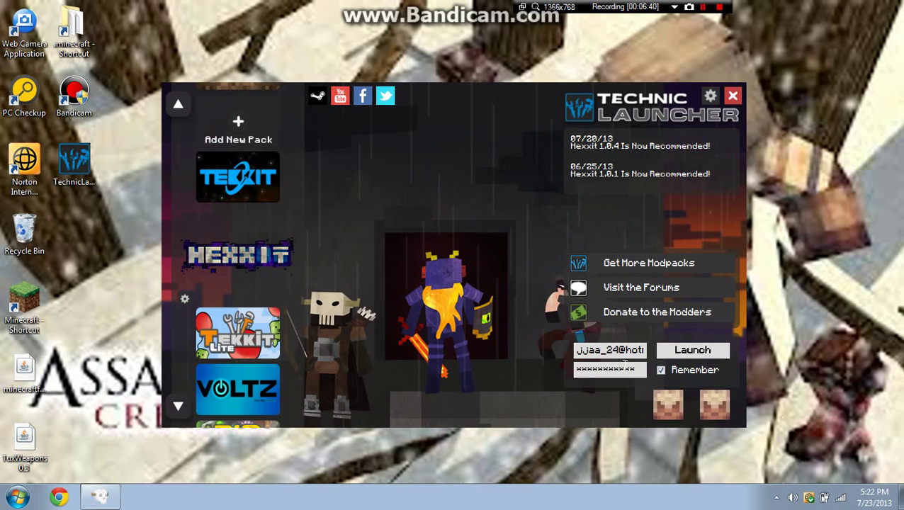
left_click(677, 358)
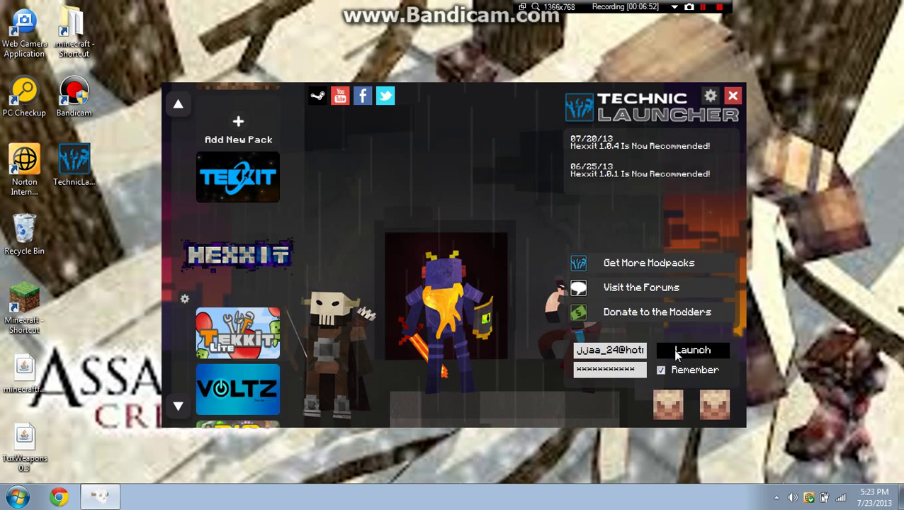
- Launch Hexxit again and let FML set up the Minecraft environment in the new window
left_click(677, 353)
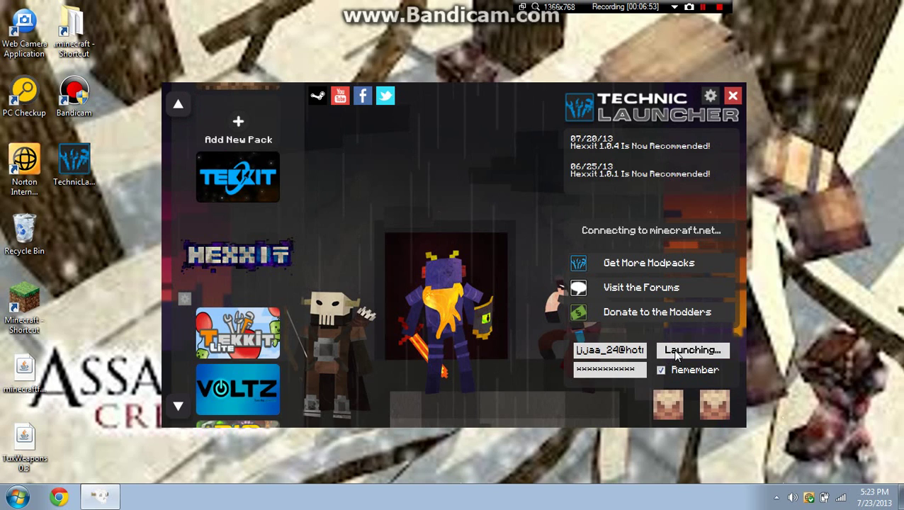